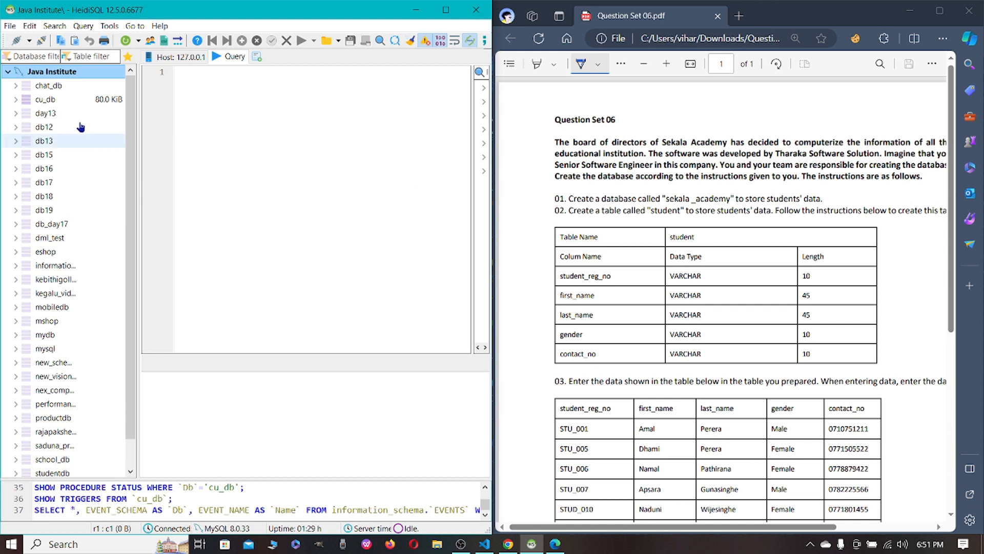
# Create a database named sekala_academy with the utf8mb3_bin collation.
pyautogui.rightClick(90, 77)
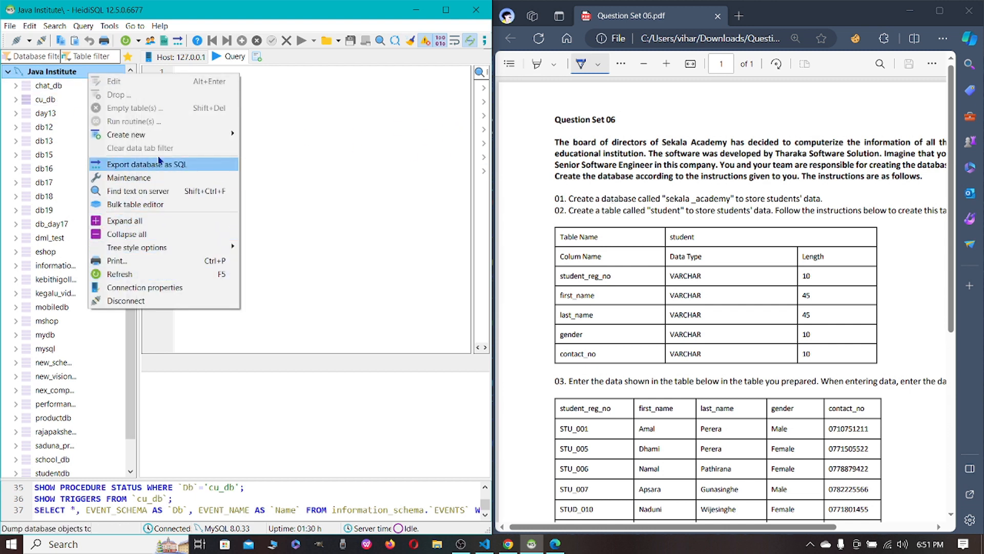
pyautogui.moveTo(190, 136)
pyautogui.click(259, 134)
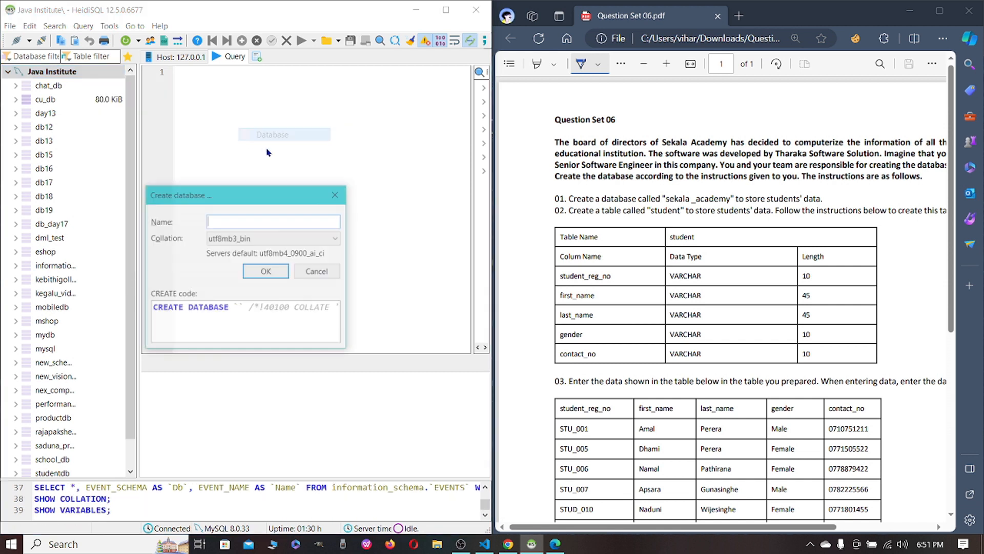
pyautogui.write('sekala_academy')
pyautogui.click(281, 273)
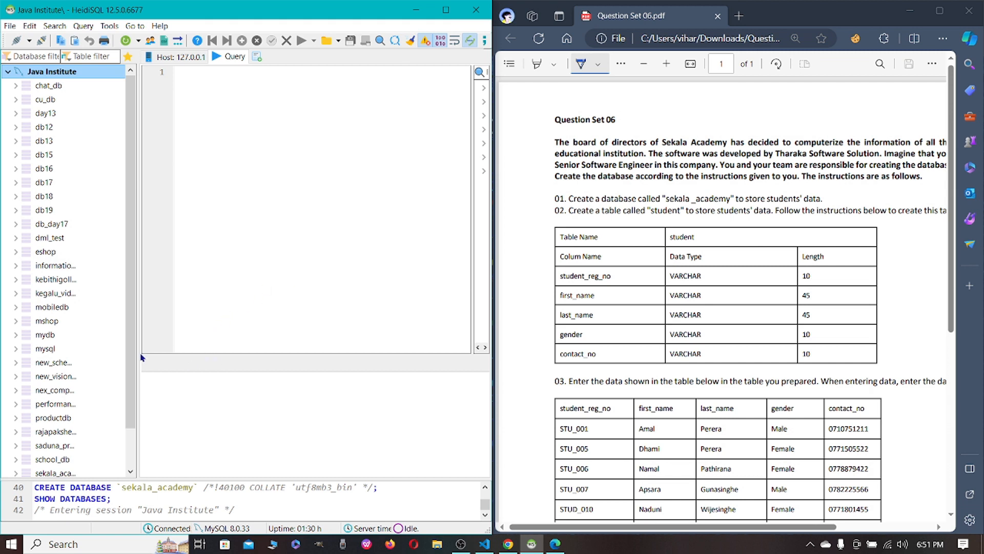
# Create a new table named student in the sekala_academy database.
pyautogui.moveTo(136, 345); pyautogui.dragTo(222, 348)
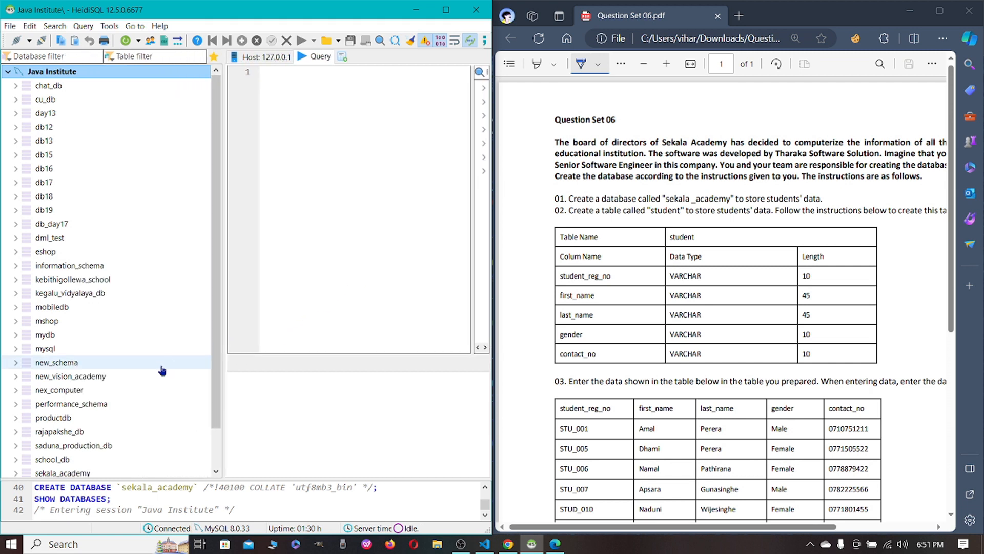
pyautogui.scroll(-1, 117, 399)
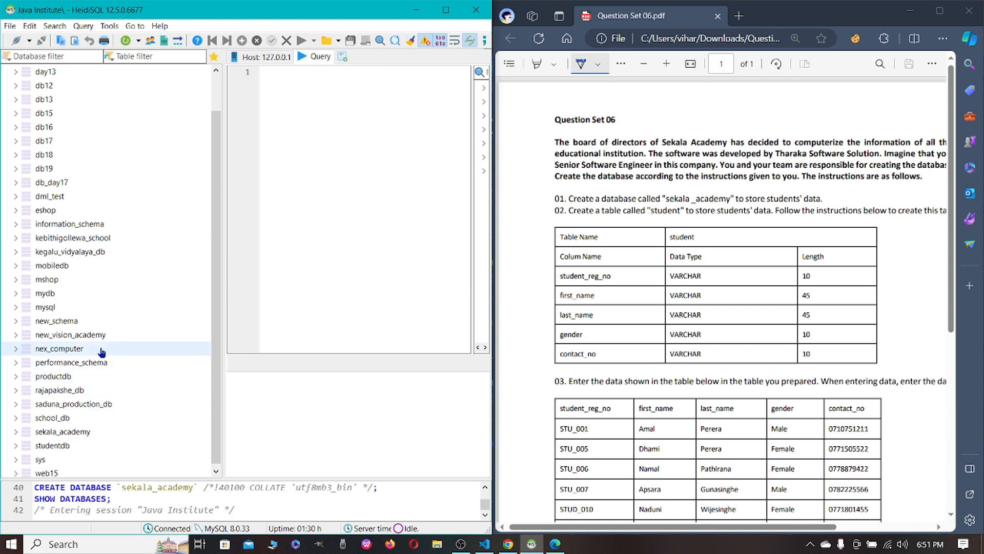
pyautogui.click(95, 434)
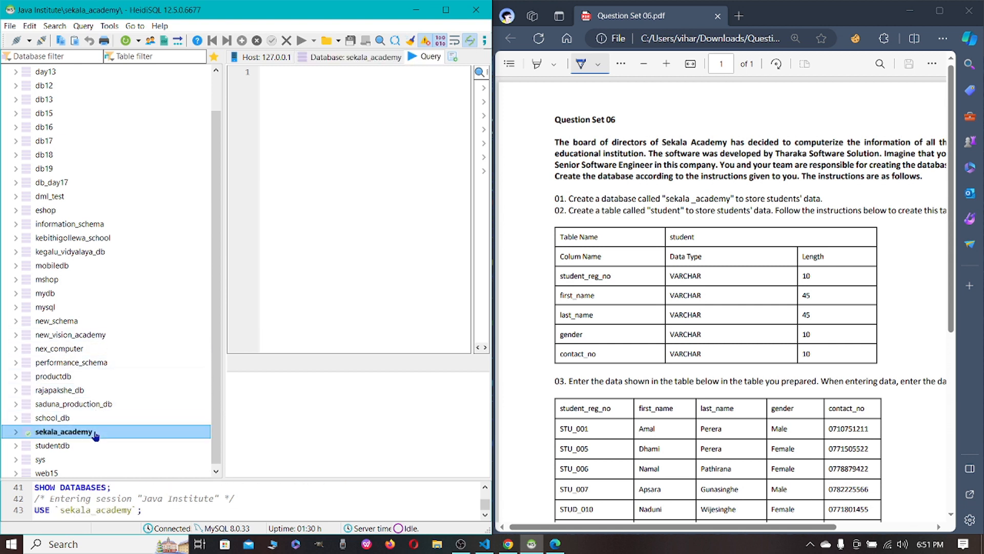
pyautogui.moveTo(558, 527); pyautogui.dragTo(604, 535)
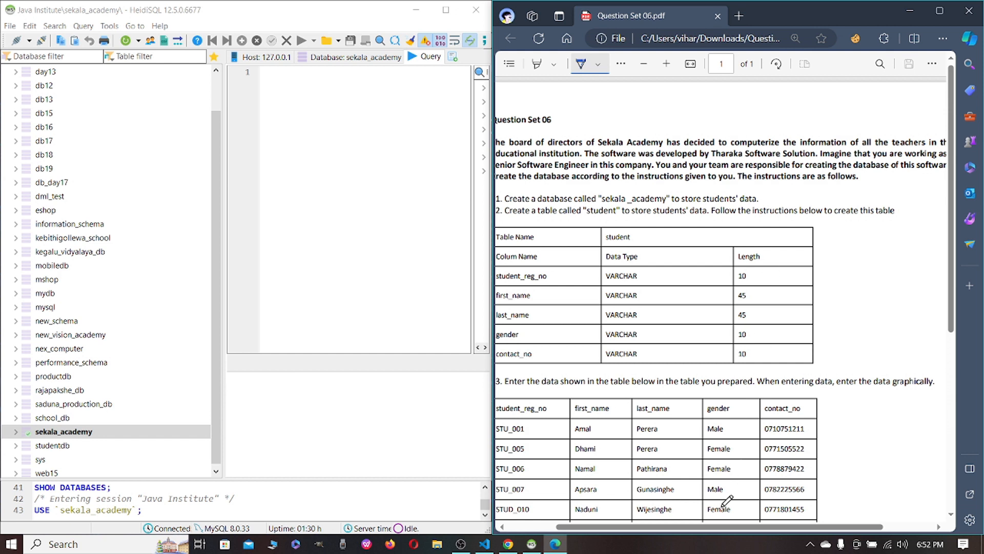
pyautogui.moveTo(718, 530); pyautogui.dragTo(696, 529)
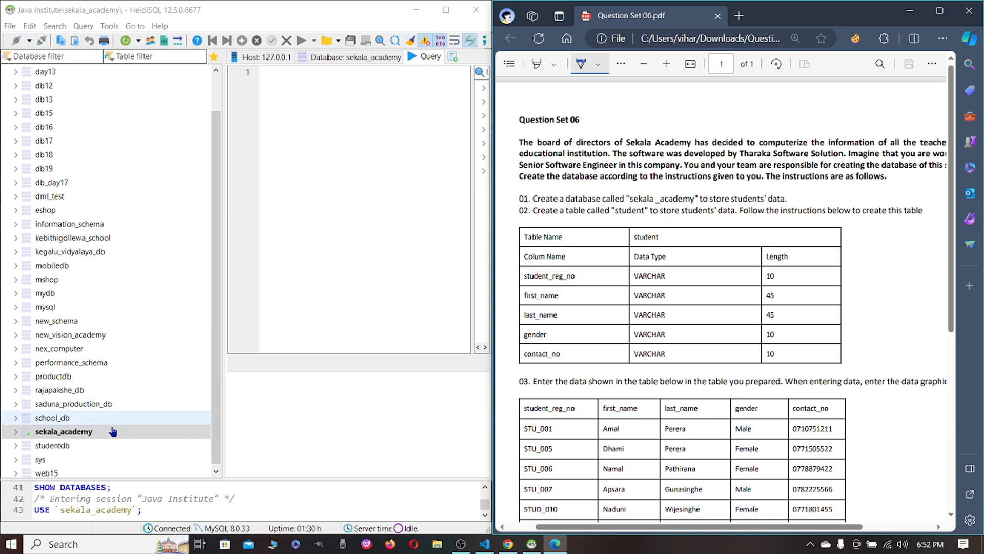
pyautogui.rightClick(84, 434)
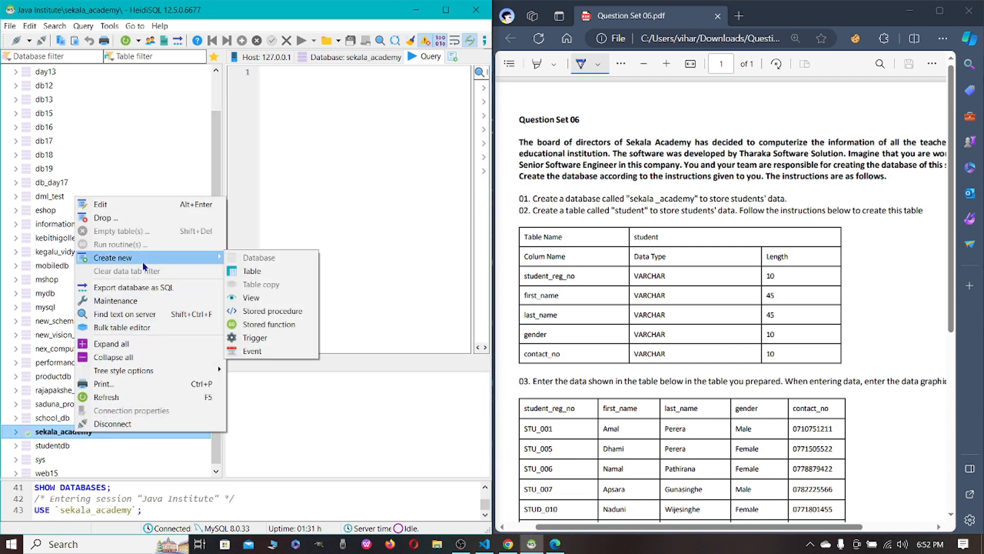
pyautogui.moveTo(143, 262)
pyautogui.click(253, 271)
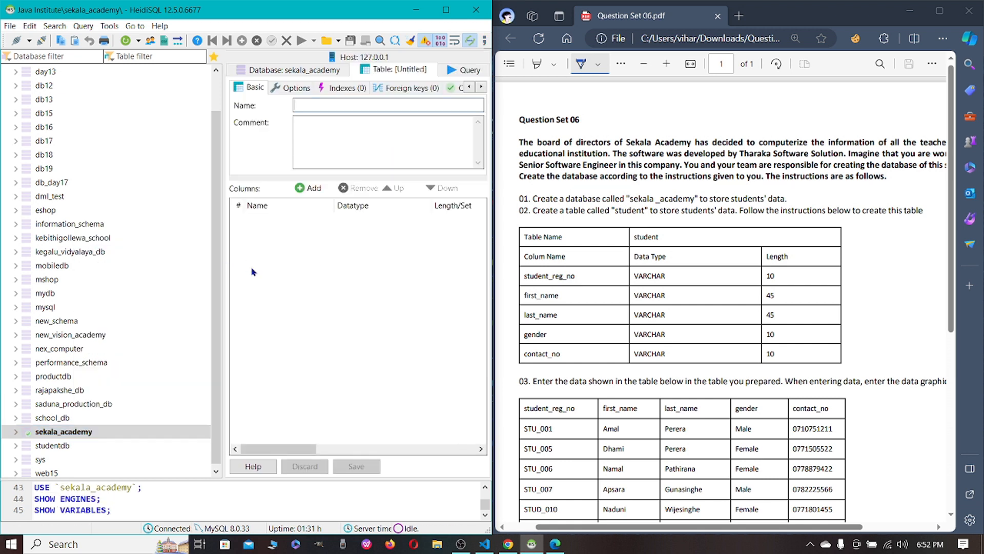
pyautogui.write('stude')
pyautogui.write('nt')
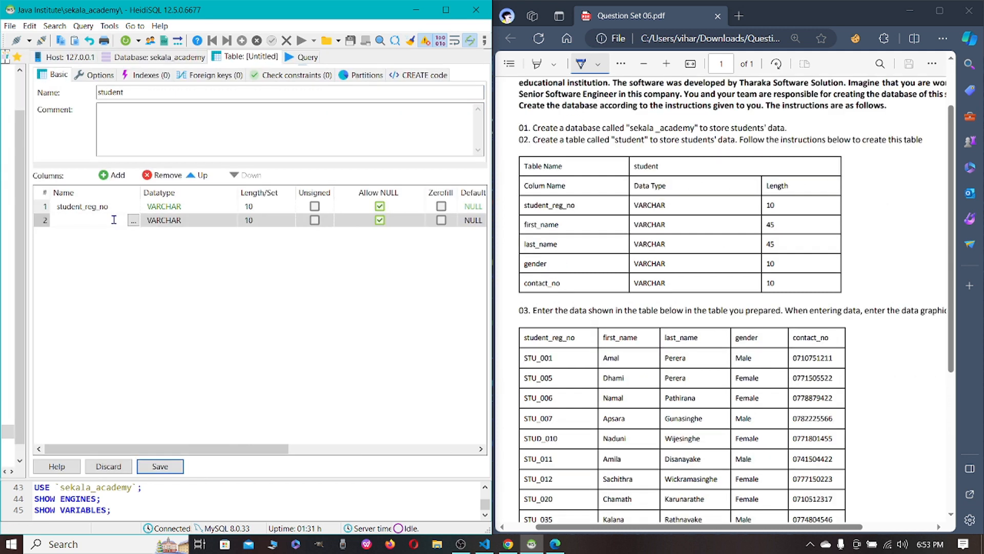
# Define the second column as first_name with the VARCHAR datatype and a length of 45.
pyautogui.write('first_na')
pyautogui.write('me')
pyautogui.click(154, 221)
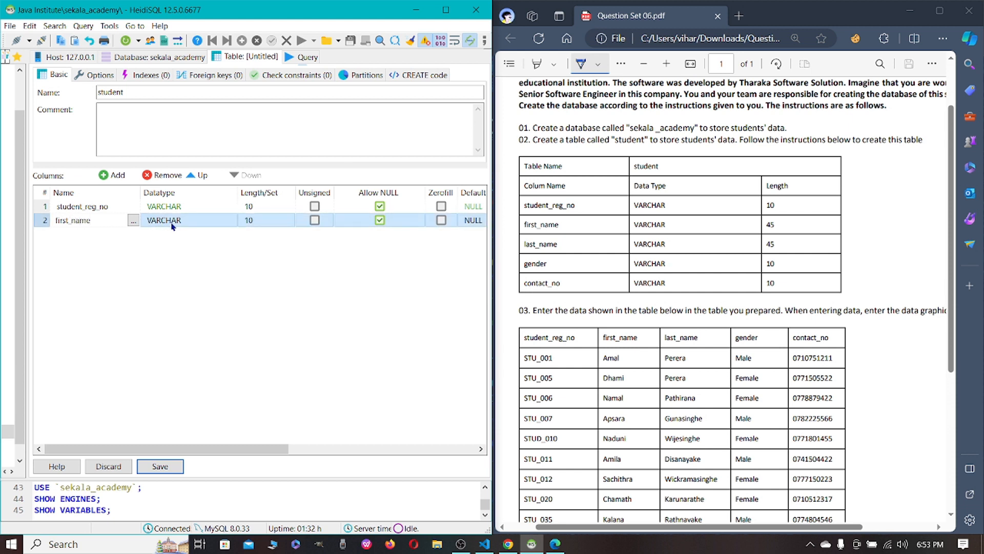
pyautogui.click(264, 221)
pyautogui.press('BackSpace')
pyautogui.press('BackSpace')
pyautogui.write('45')
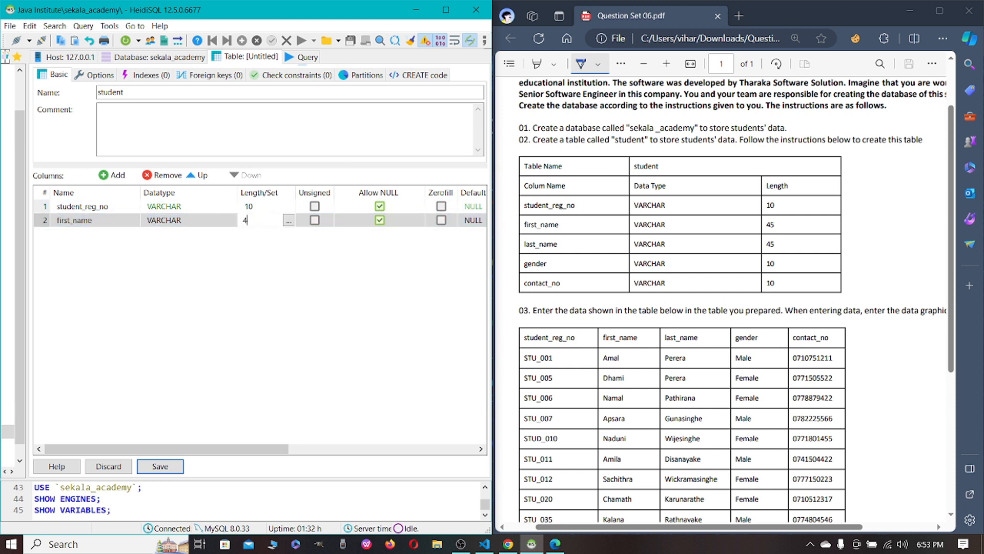
pyautogui.press('Return')
# Add a third column named last_name to the student table.
pyautogui.click(105, 176)
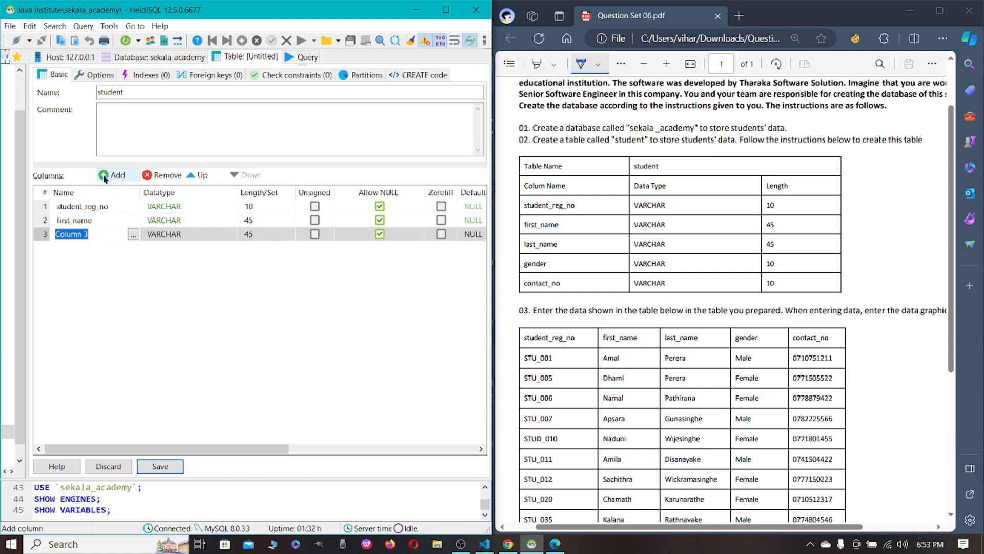
pyautogui.write('last_name')
pyautogui.click(250, 301)
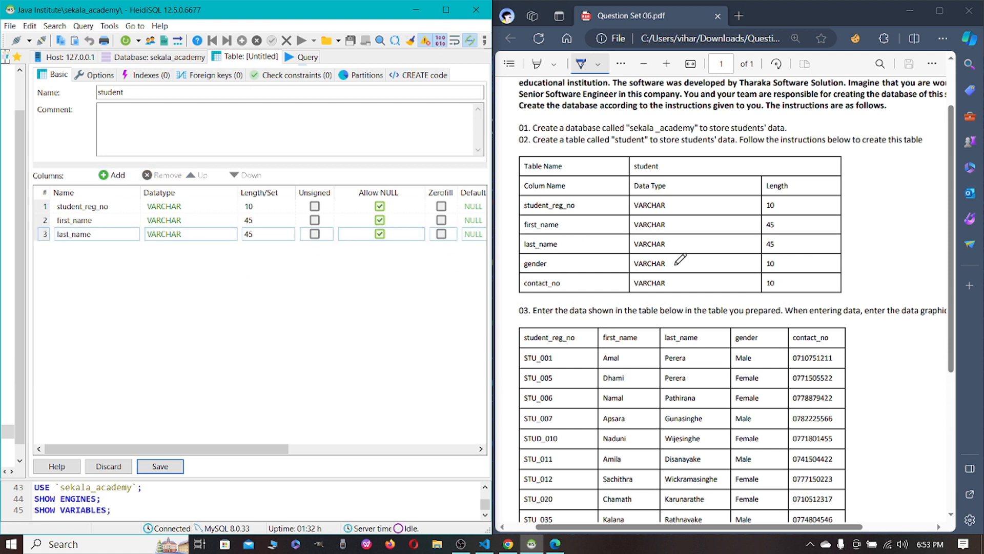
# Add a fourth column named gender and set its length to 10.
pyautogui.click(113, 175)
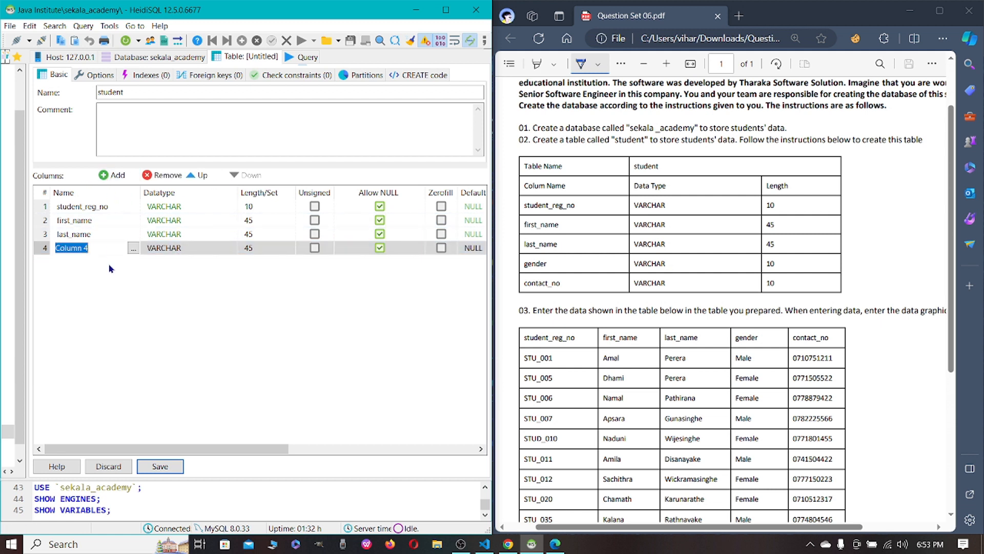
pyautogui.write('gender')
pyautogui.click(145, 300)
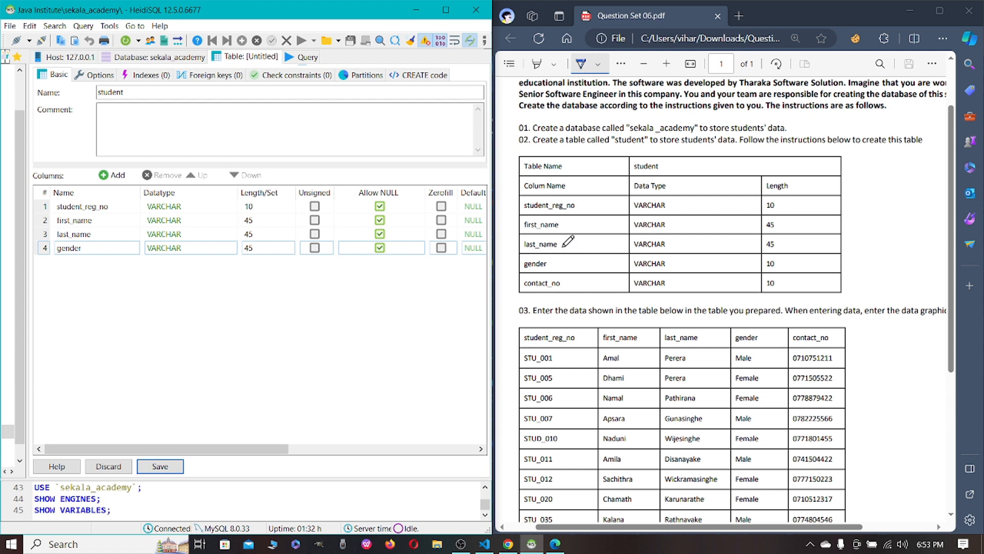
pyautogui.click(283, 249)
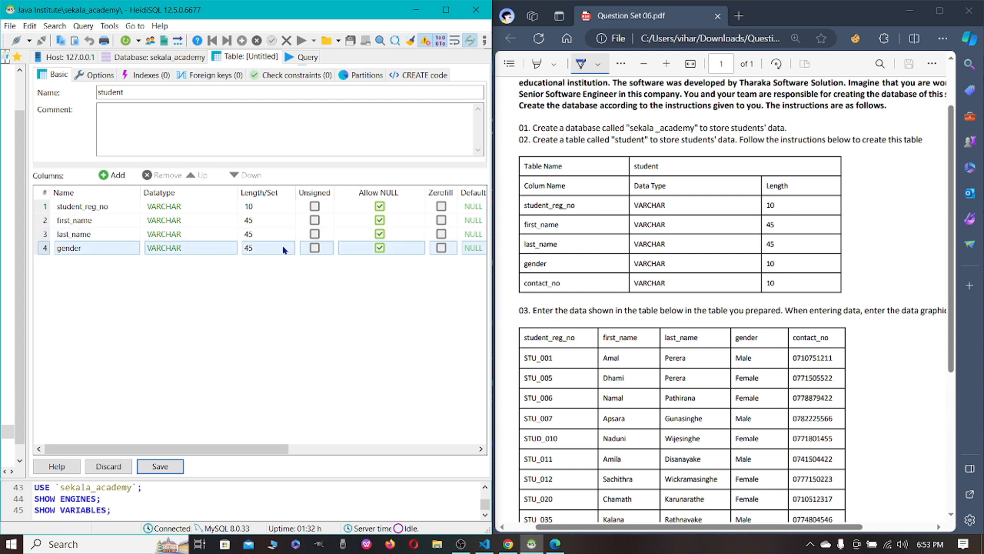
pyautogui.click(283, 250)
pyautogui.write('10')
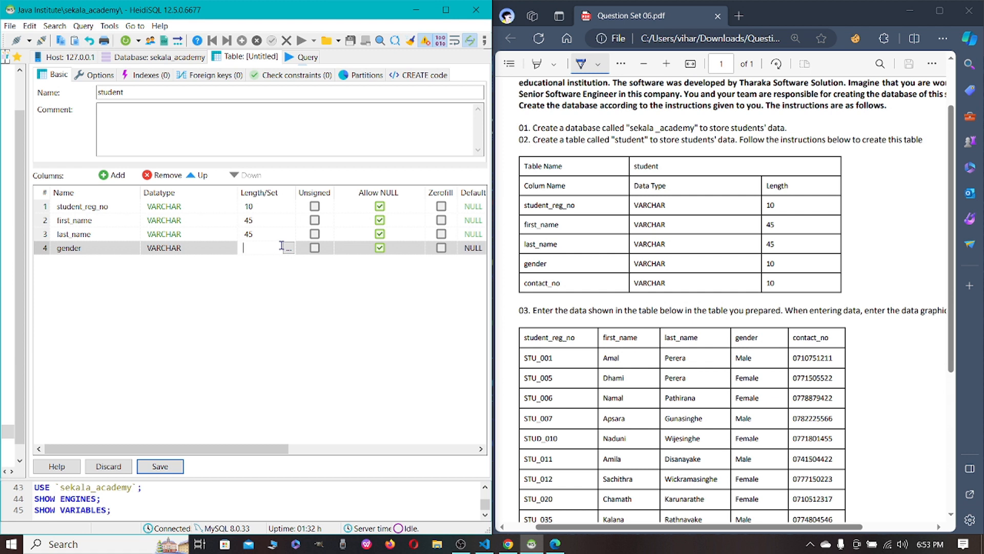
pyautogui.press('Return')
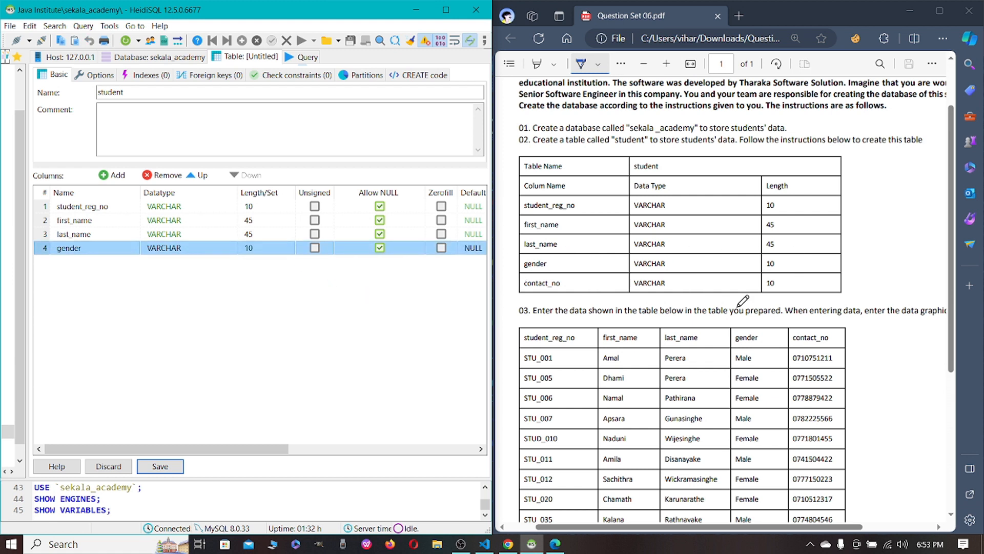
# Add a fifth column named contact_no to the student table.
pyautogui.click(113, 175)
pyautogui.write('con')
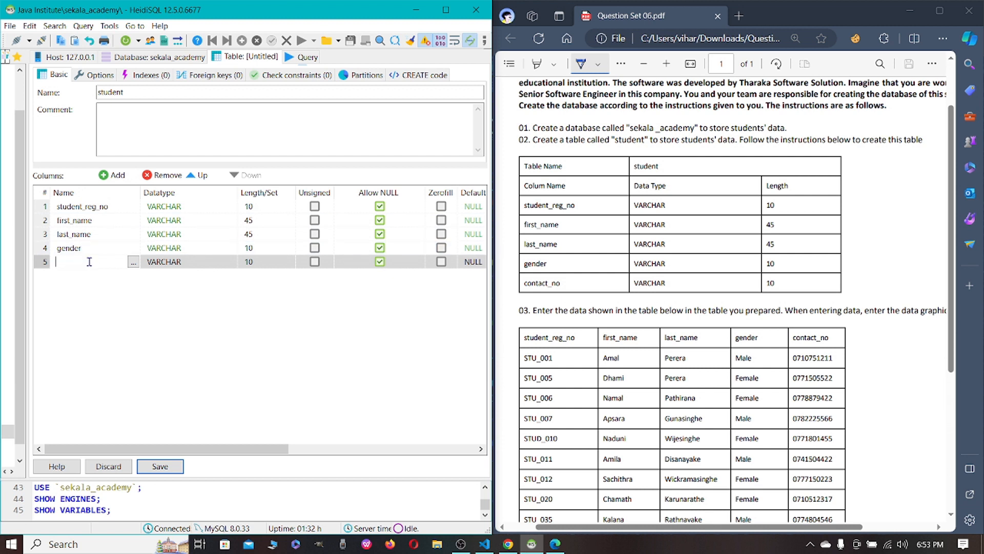
pyautogui.write('tal')
pyautogui.write('ct')
pyautogui.write('_no')
pyautogui.click(361, 284)
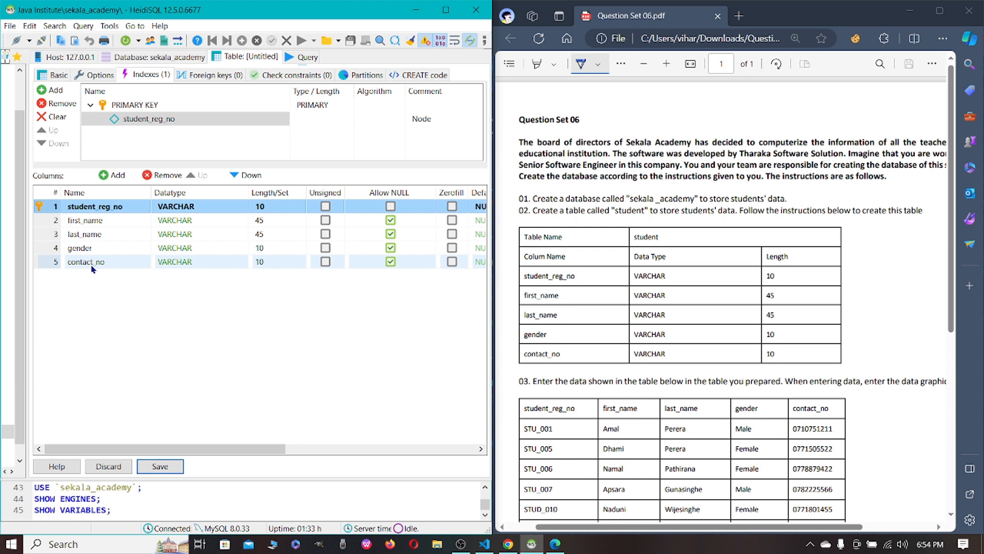
# Save the student table and open its data for editing.
pyautogui.moveTo(157, 449)
pyautogui.mouseDown()
pyautogui.moveTo(244, 444)
pyautogui.moveTo(158, 445)
pyautogui.mouseUp()
pyautogui.click(164, 466)
pyautogui.click(297, 56)
# Insert the first row in the student table and enter the student_reg_no from the question sheet's first record.
pyautogui.scroll(-3, 561, 222)
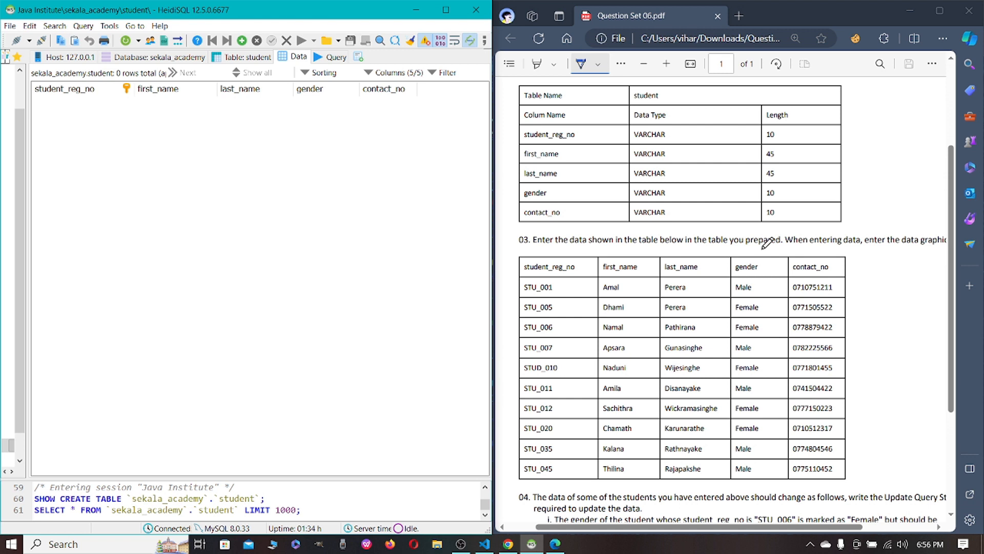
pyautogui.moveTo(782, 528); pyautogui.dragTo(756, 528)
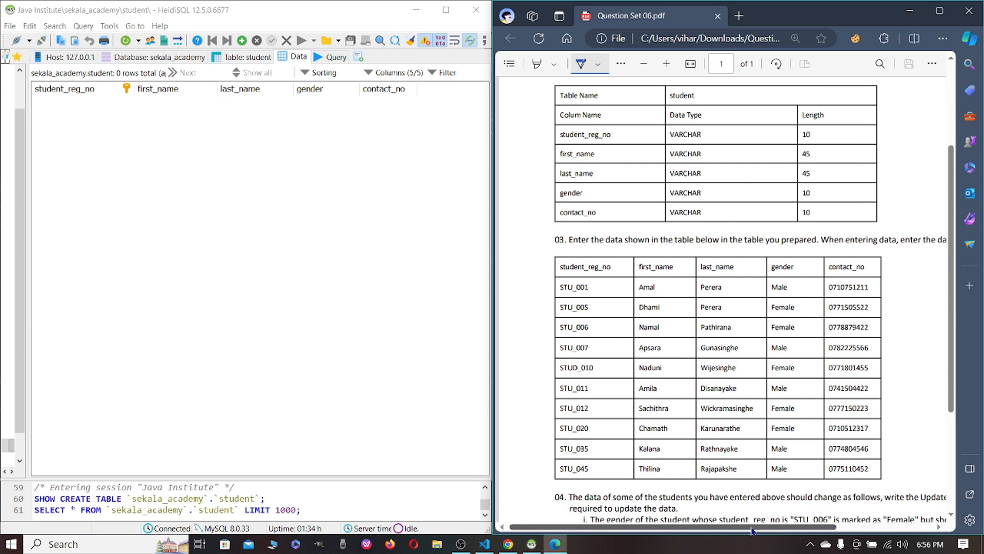
pyautogui.click(242, 41)
pyautogui.click(101, 103)
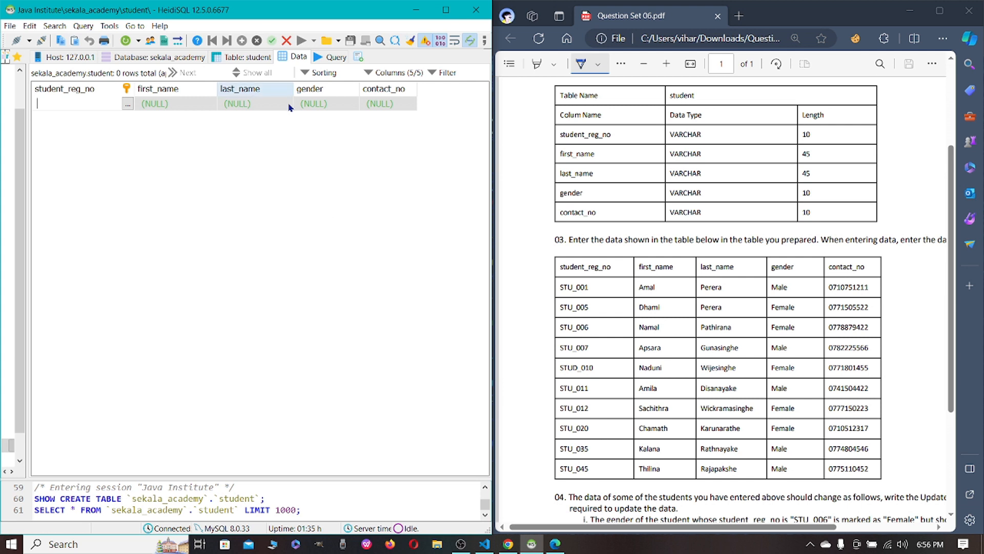
pyautogui.scroll(-3, 552, 213)
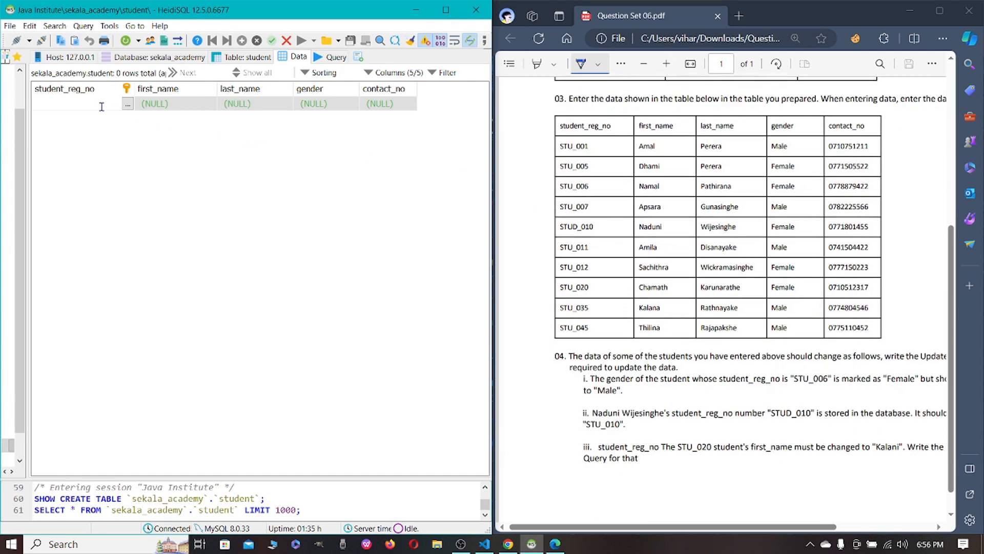
pyautogui.write('STU_001')
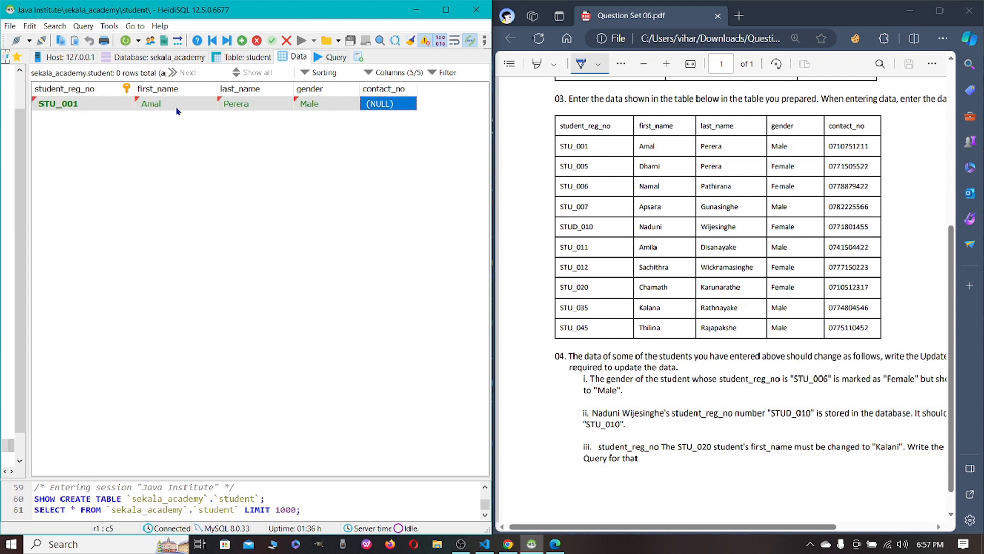
pyautogui.press('Return')
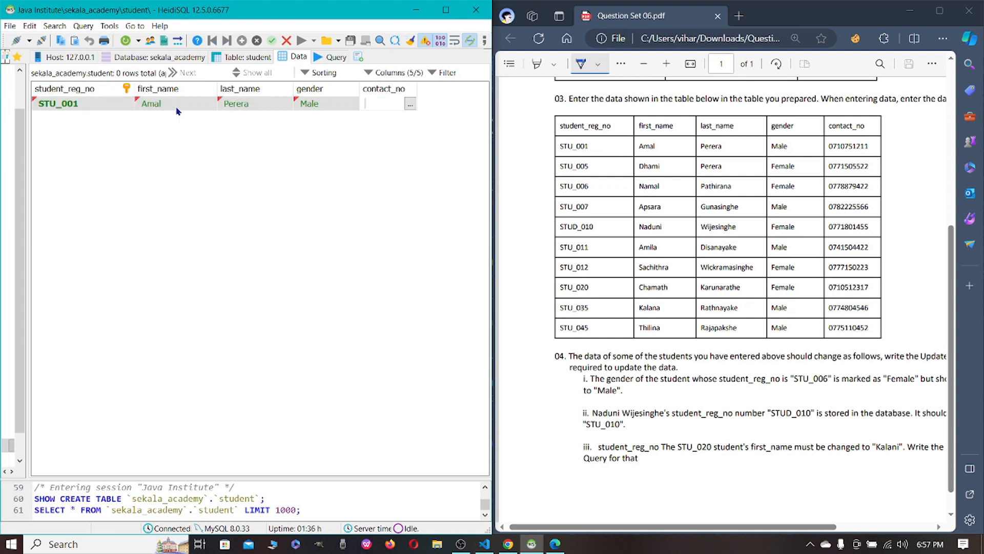
# Enter the first student's contact_no from the question sheet and save the row.
pyautogui.press('Return')
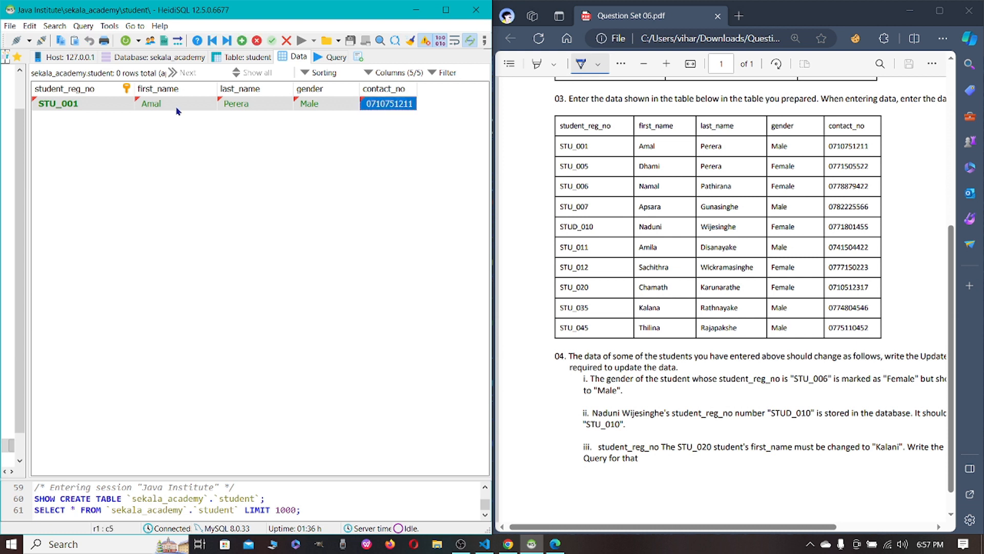
pyautogui.click(232, 149)
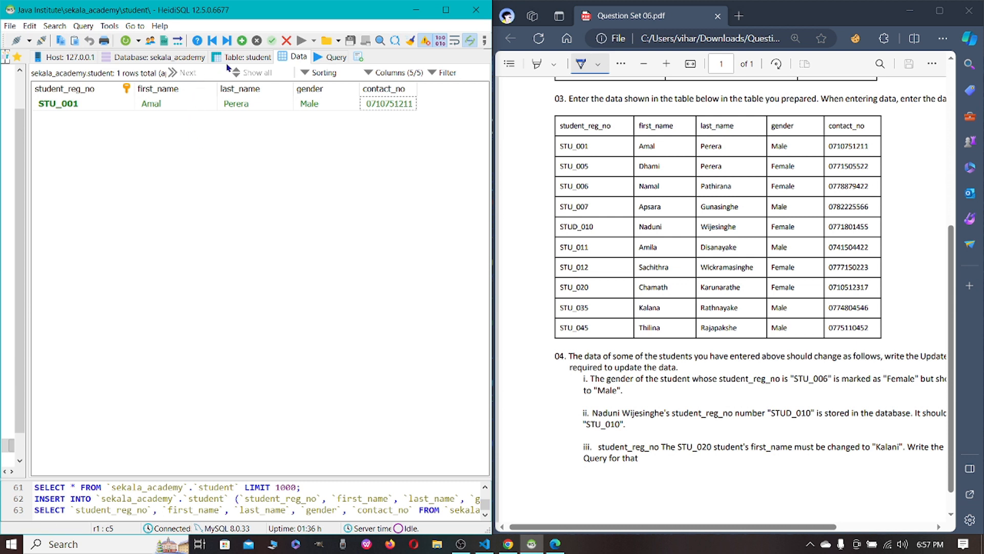
# Insert a second row in the student table and fill in its student_reg_no from the question sheet.
pyautogui.click(242, 40)
pyautogui.click(114, 119)
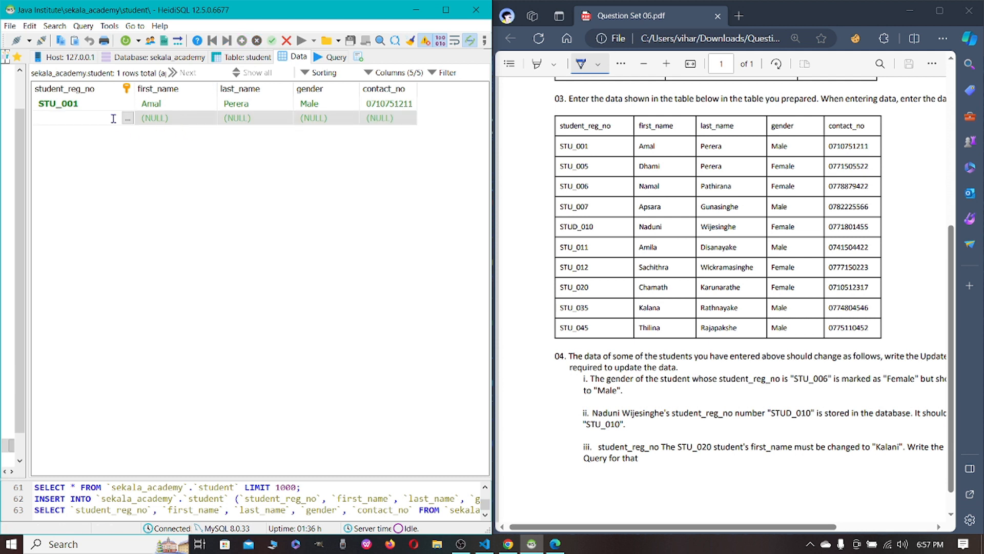
pyautogui.write('STU_005')
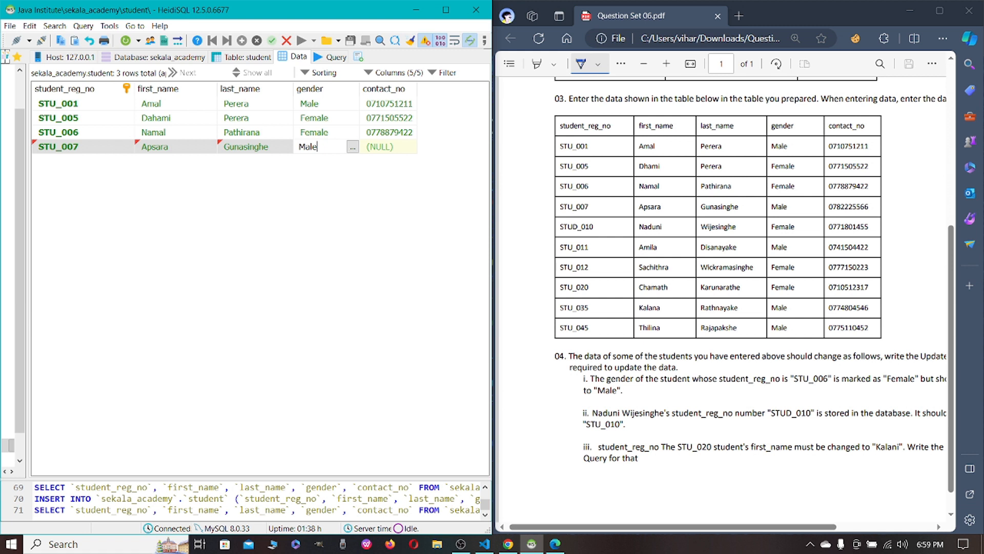
# Fill in the contact_no of the fourth student row from the question sheet.
pyautogui.press('Tab')
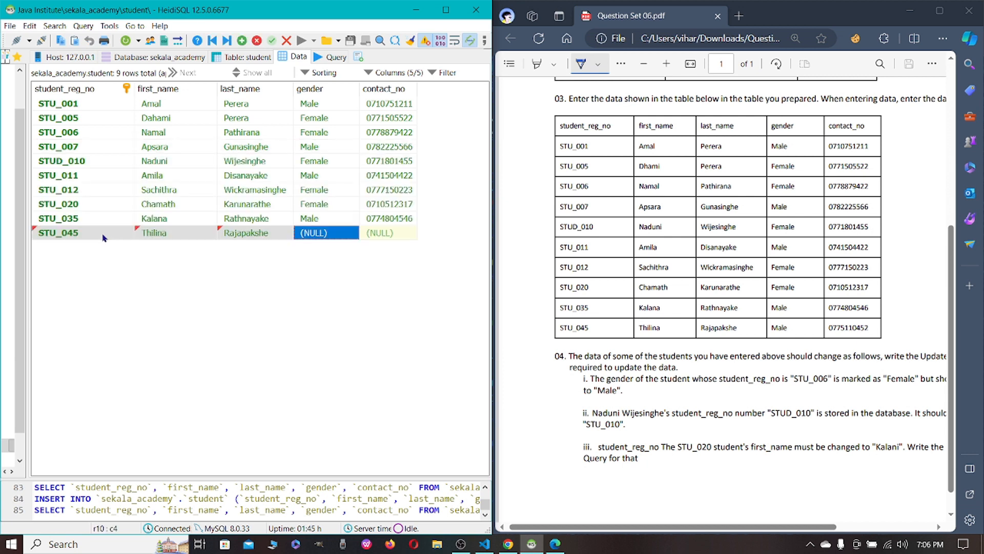
# Set the gender of the last student row to Male.
pyautogui.hotkey('ctrl', 'Home')
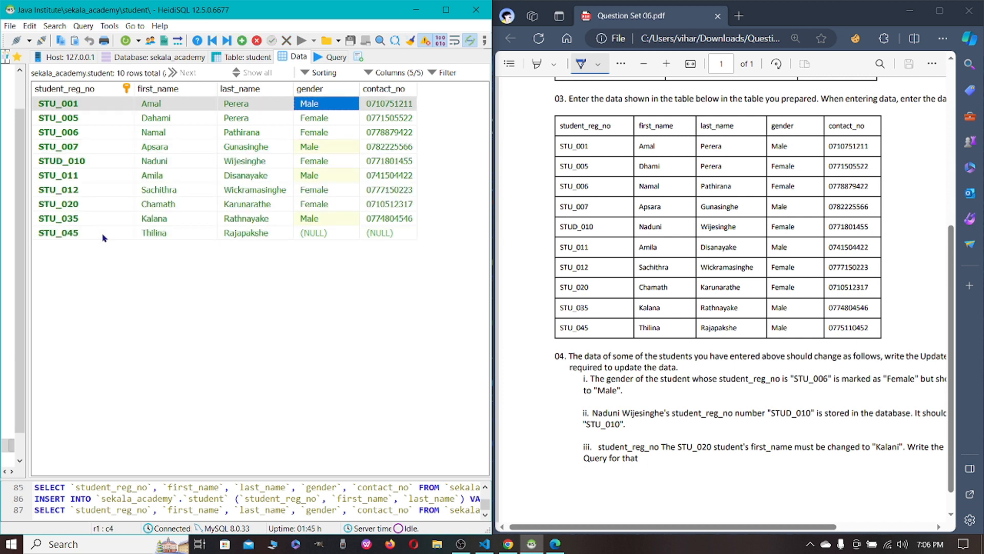
pyautogui.press('Down')
pyautogui.press('Down')
pyautogui.press('Down')
pyautogui.press('Down')
pyautogui.press('Down')
pyautogui.press('Down')
pyautogui.press('Down')
pyautogui.press('Down')
pyautogui.press('Down')
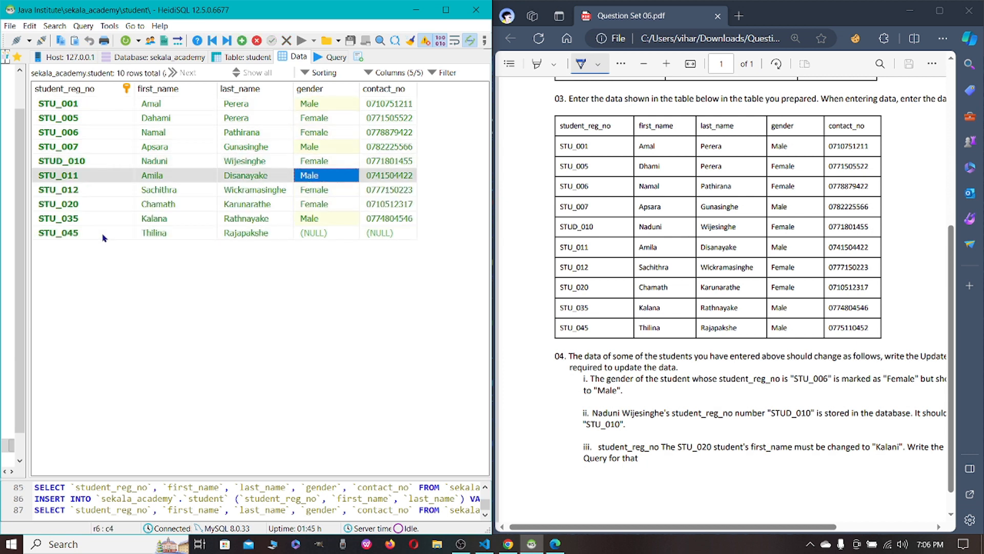
pyautogui.press('Return')
pyautogui.write('Male')
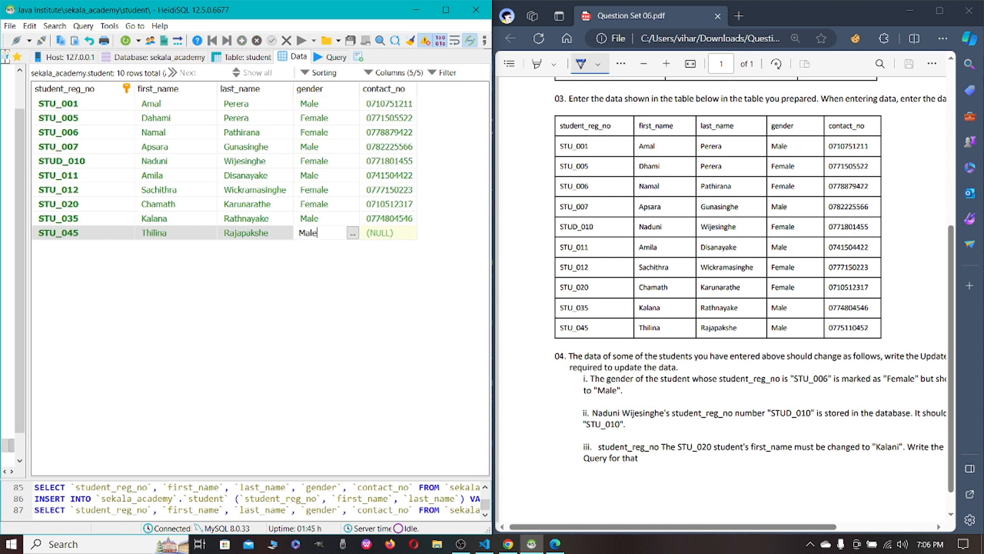
pyautogui.press('Return')
# Enter the contact_no of the last student row from the question sheet and save the row.
pyautogui.press('Return')
pyautogui.press('Return')
pyautogui.press('Tab')
pyautogui.press('Return')
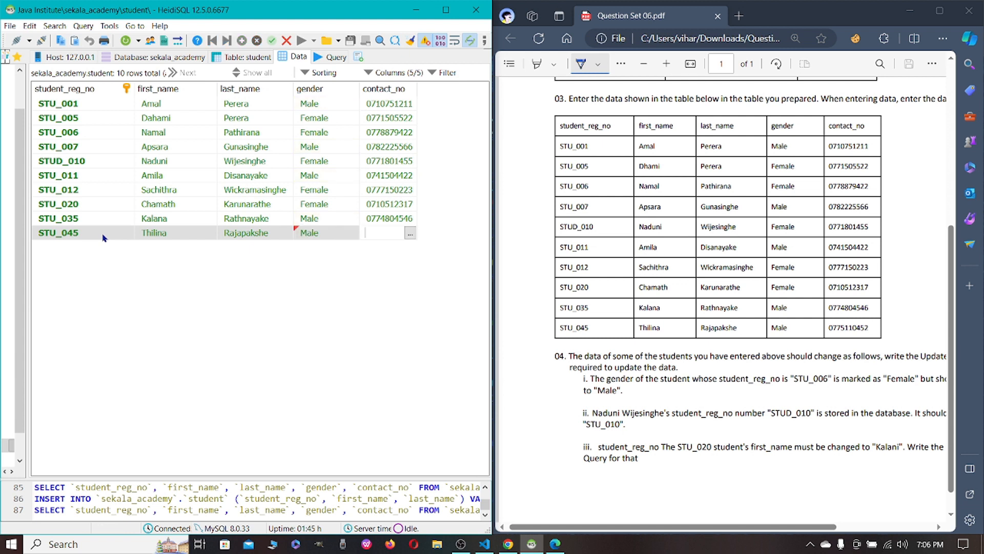
pyautogui.press('Return')
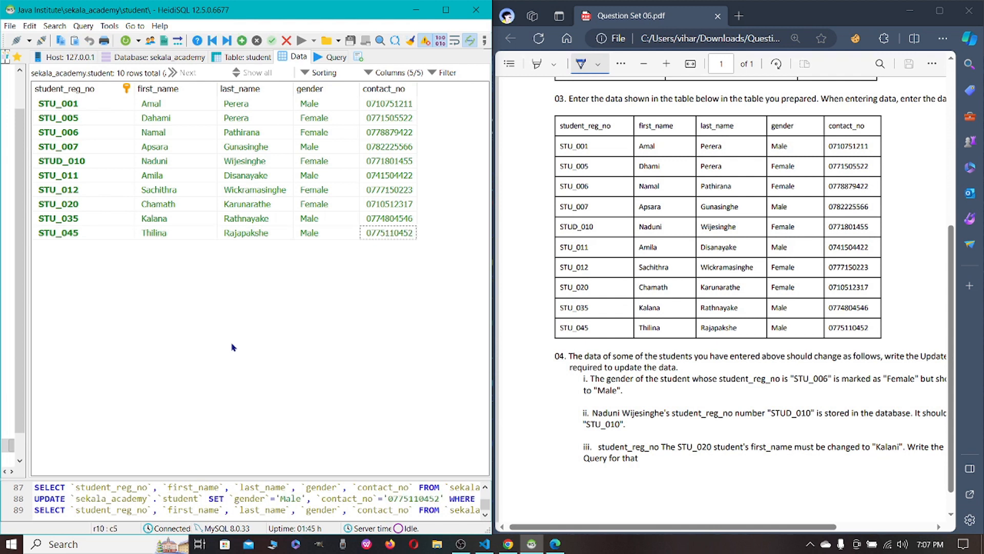